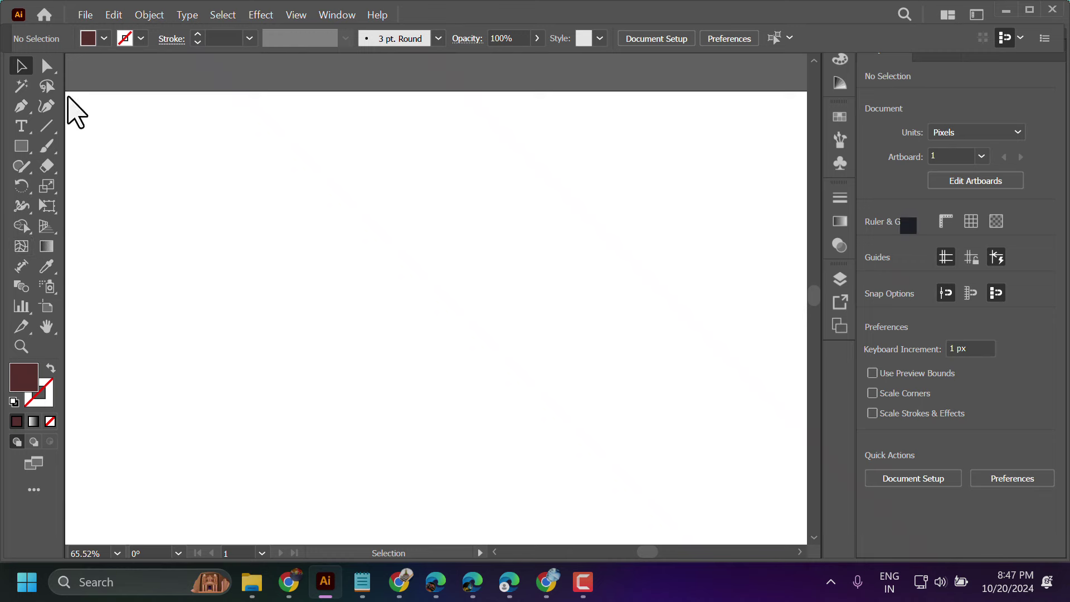
# Step: Draw a 383 px vertical line with a 1 pt black stroke near the artboard's left side
pyautogui.click(249, 38)
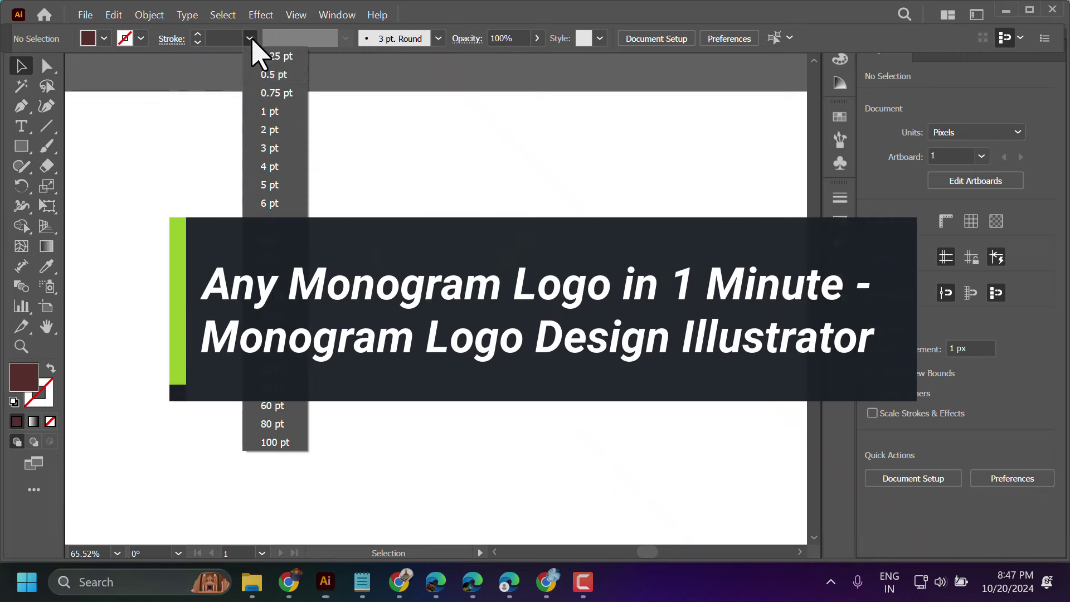
pyautogui.click(266, 111)
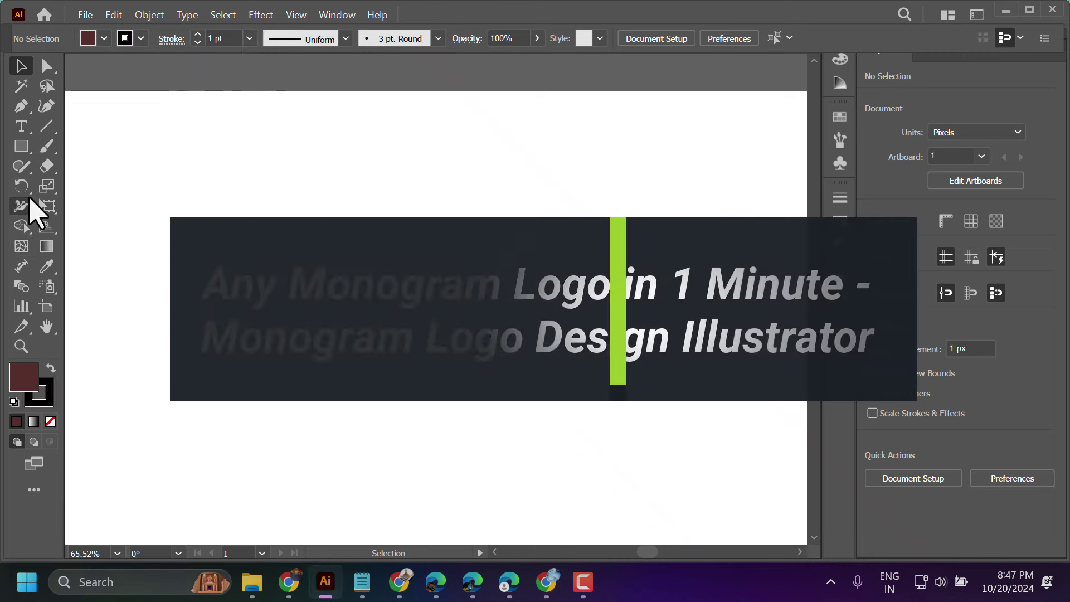
pyautogui.click(47, 127)
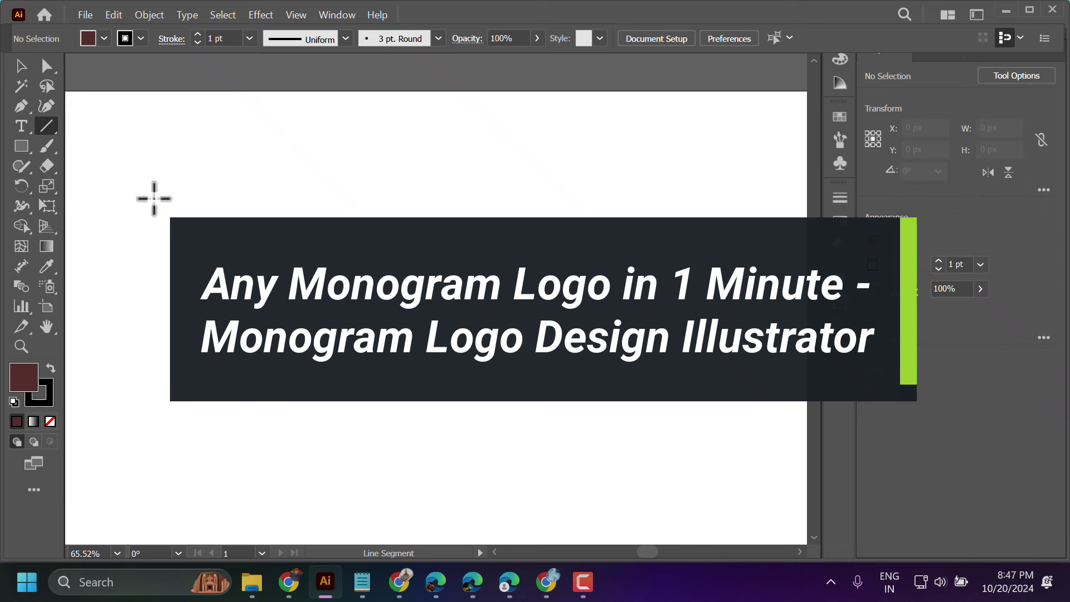
pyautogui.moveTo(170, 184); pyautogui.dragTo(171, 489)
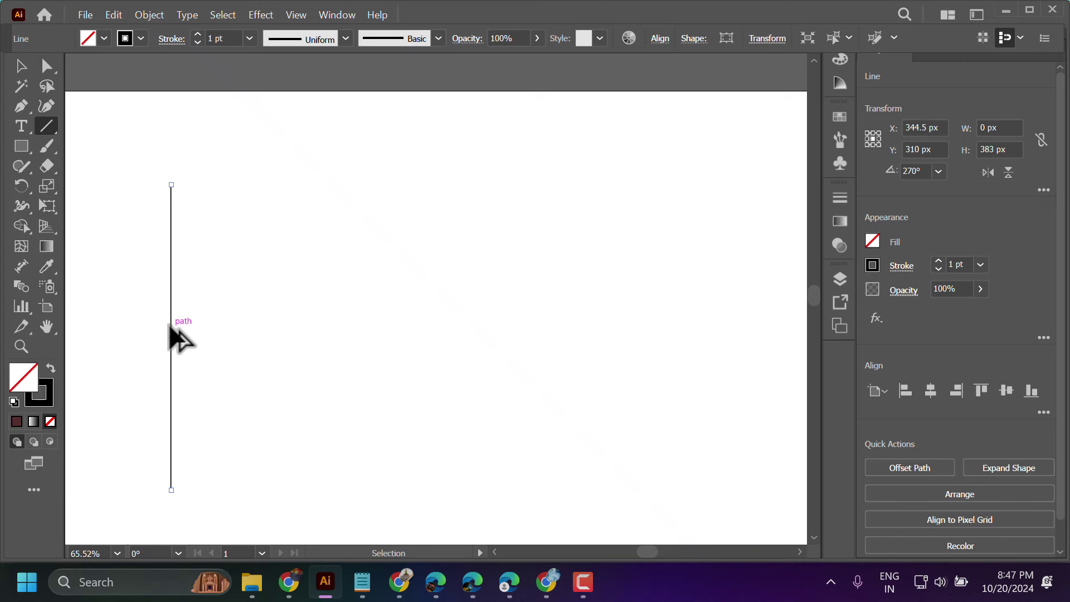
# Step: Alt-drag a copy right and repeat with Ctrl+D to form evenly spaced vertical lines
pyautogui.moveTo(170, 326); pyautogui.dragTo(198, 328)
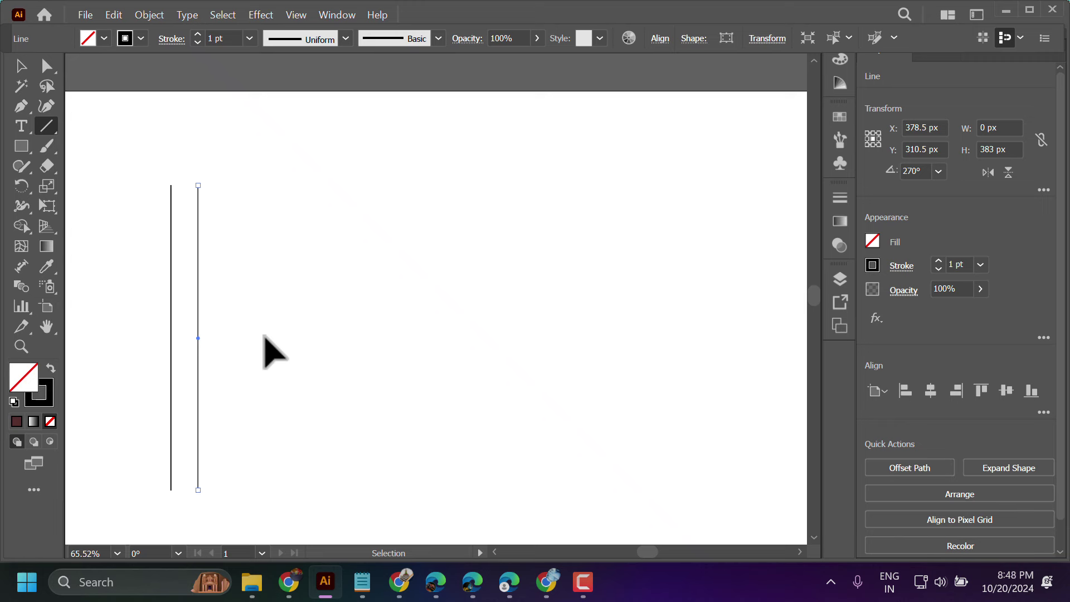
pyautogui.hotkey('ctrl', 'd')
pyautogui.hotkey('ctrl', 'd')
pyautogui.hotkey('ctrl', 'd')
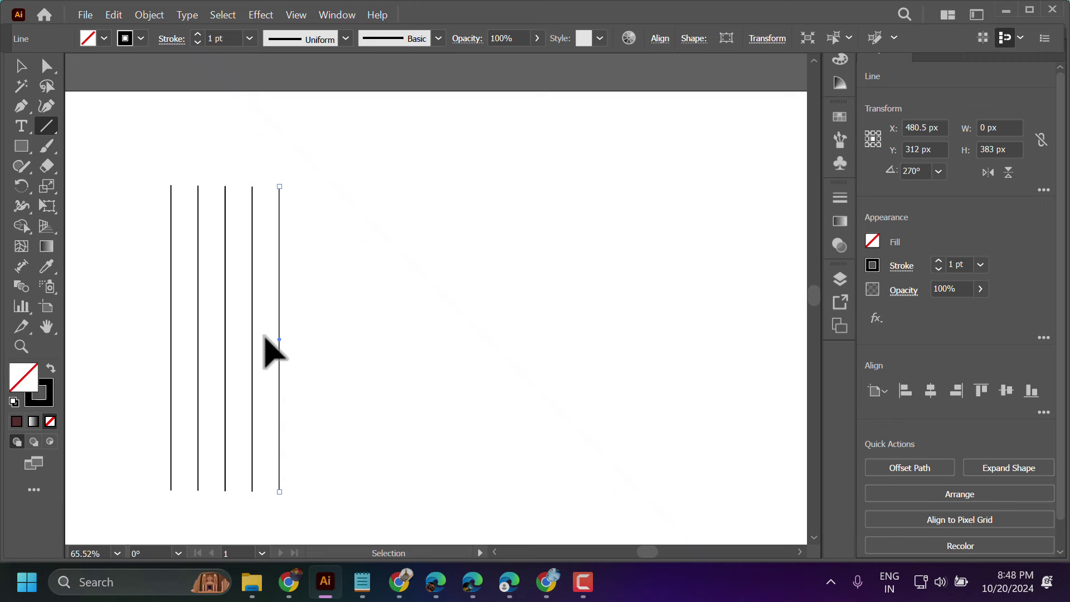
pyautogui.hotkey('ctrl', 'd')
pyautogui.hotkey('ctrl', 'd')
pyautogui.hotkey('ctrl', 'd')
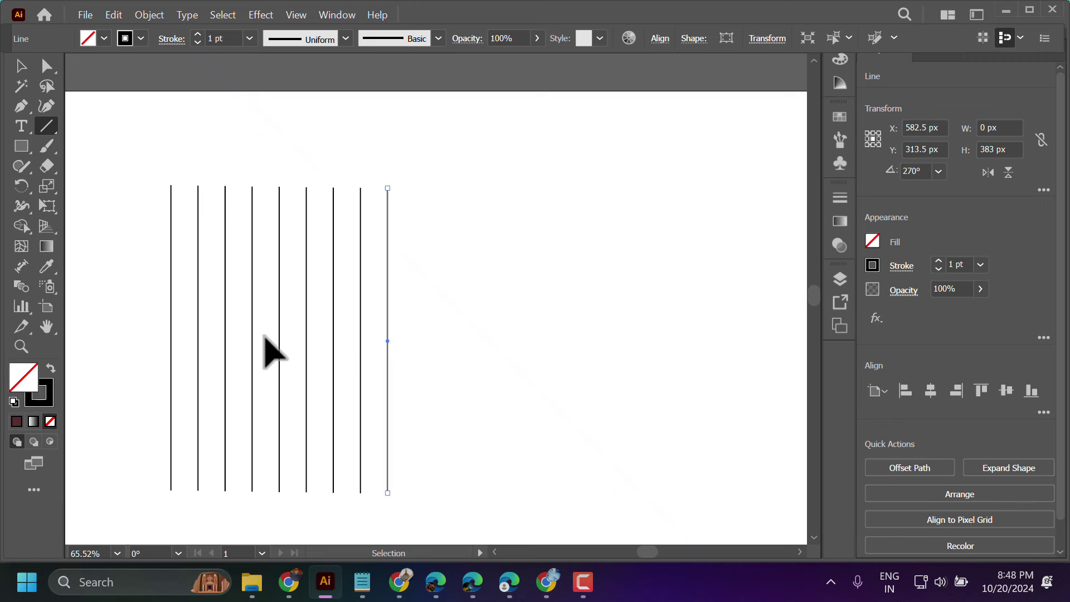
pyautogui.hotkey('ctrl', 'd')
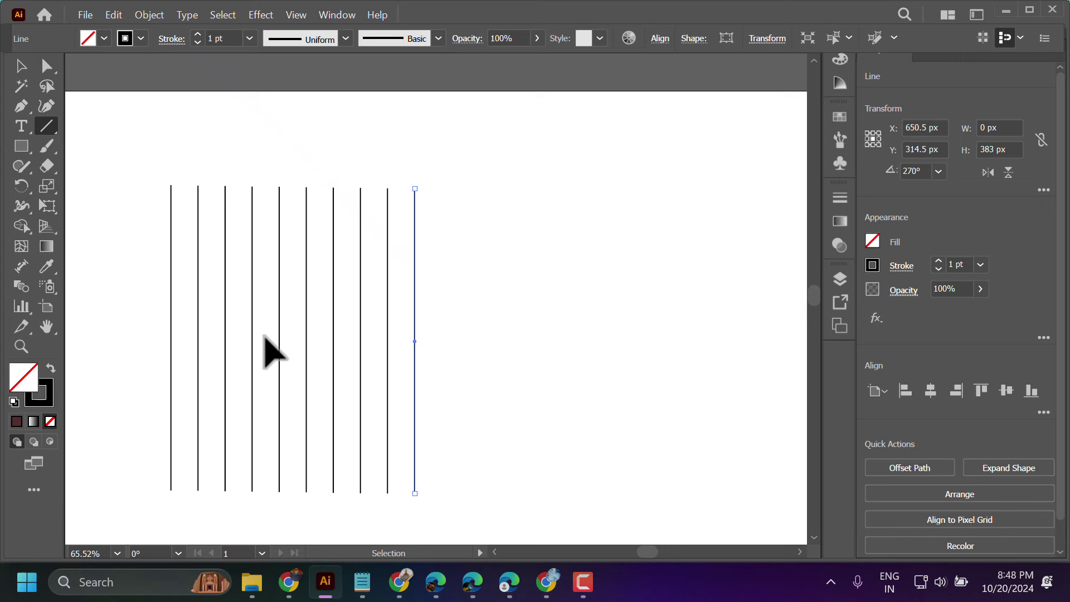
pyautogui.hotkey('ctrl', 'd')
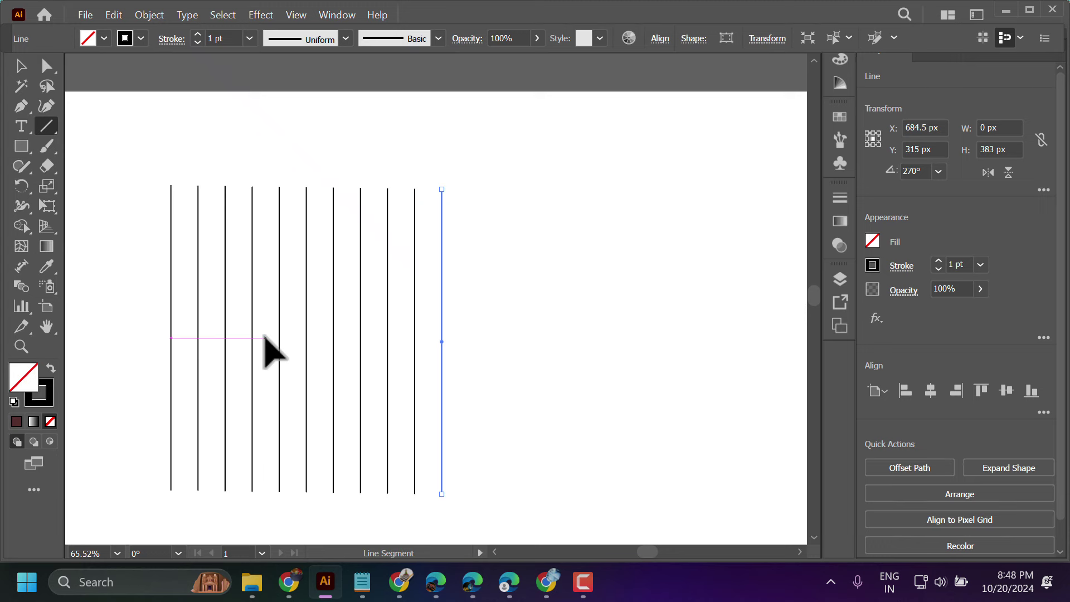
# Step: Marquee-select all the vertical lines
pyautogui.click(22, 66)
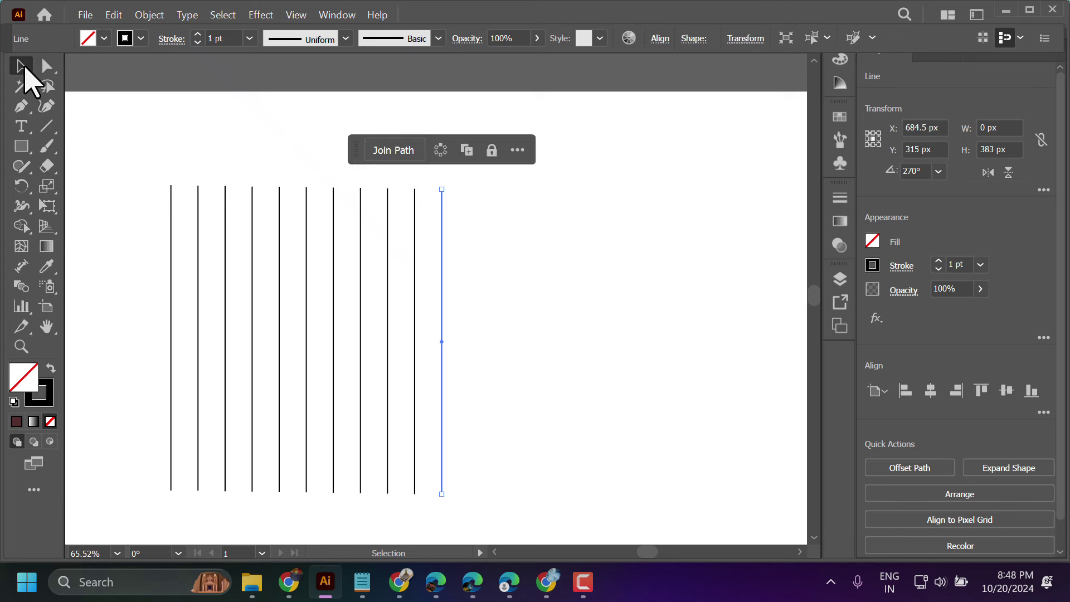
pyautogui.moveTo(123, 165); pyautogui.dragTo(529, 515)
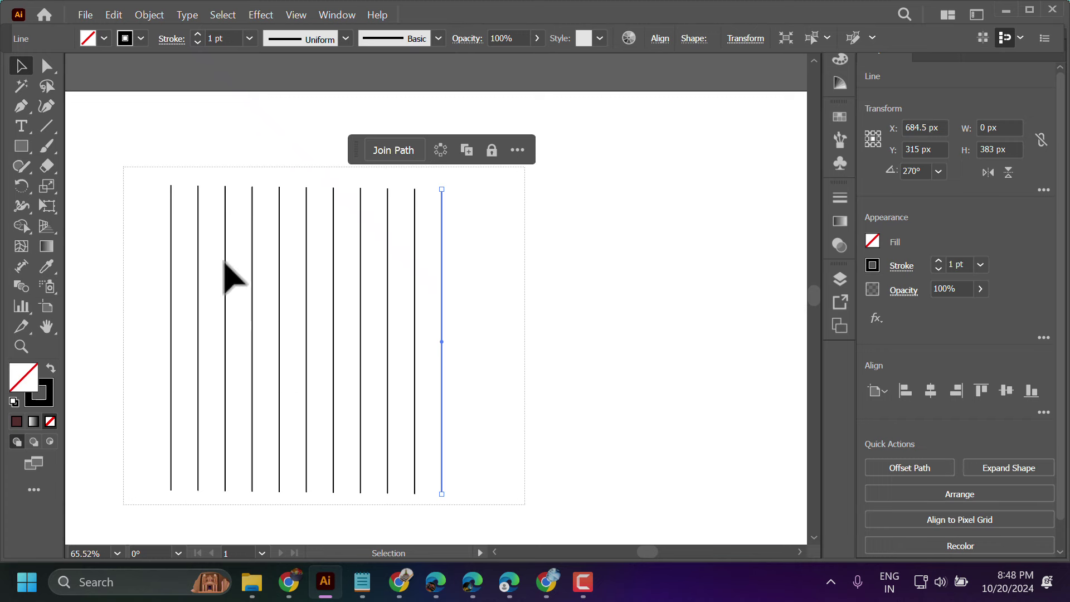
pyautogui.moveTo(125, 185); pyautogui.dragTo(507, 522)
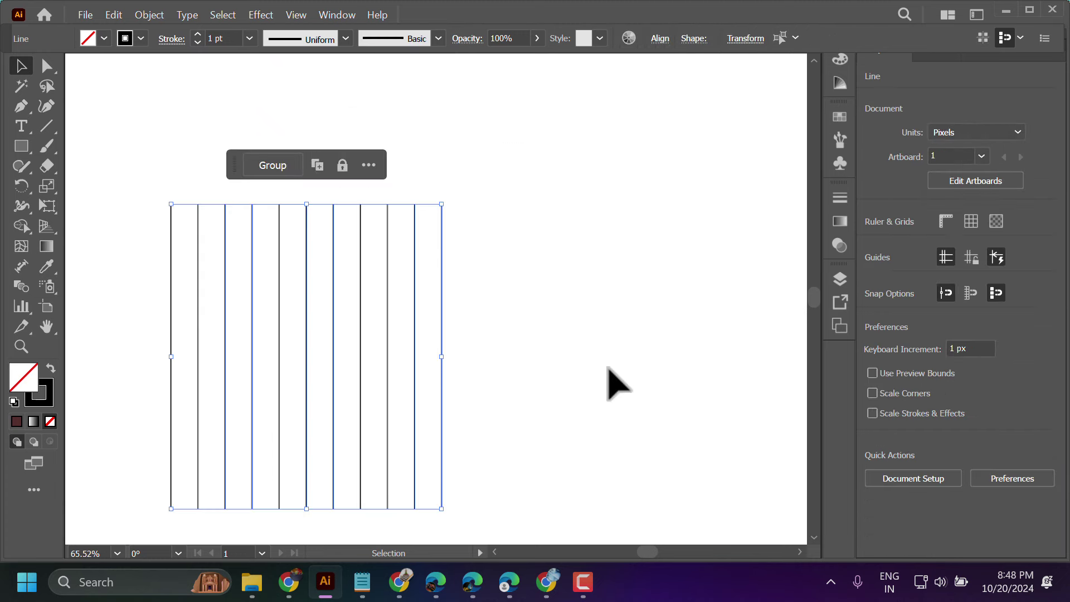
# Step: Add a copy of the vertical lines rotated 60°
pyautogui.click(23, 190)
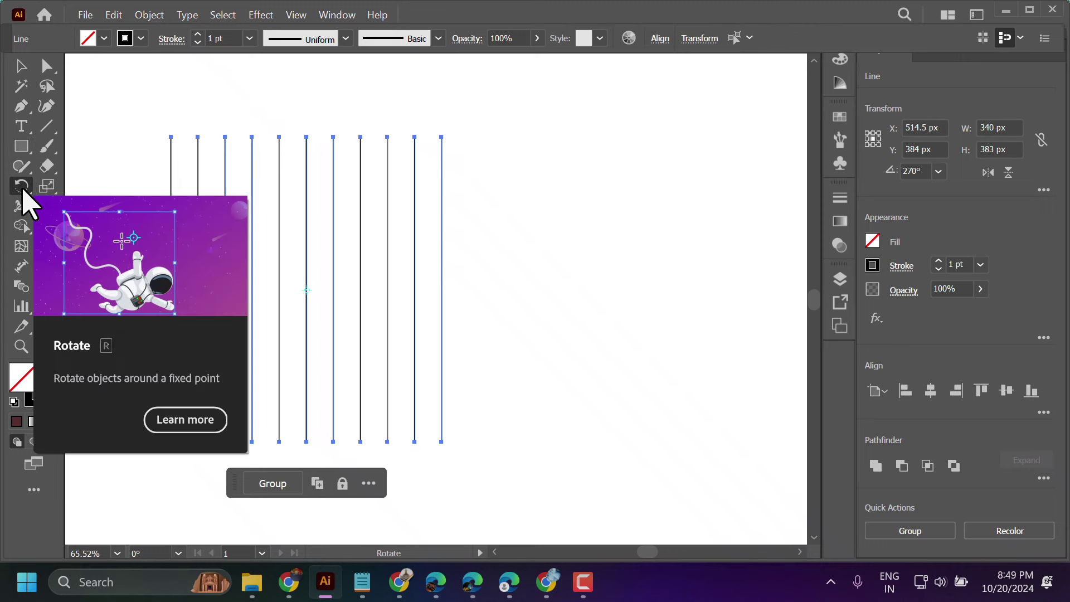
pyautogui.doubleClick(23, 189)
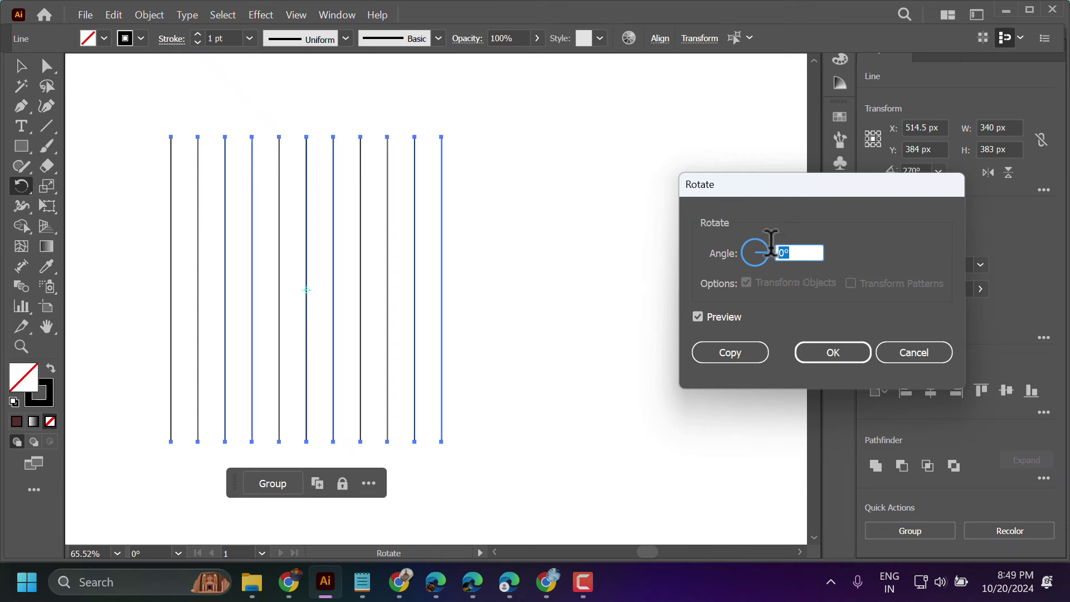
pyautogui.write('0')
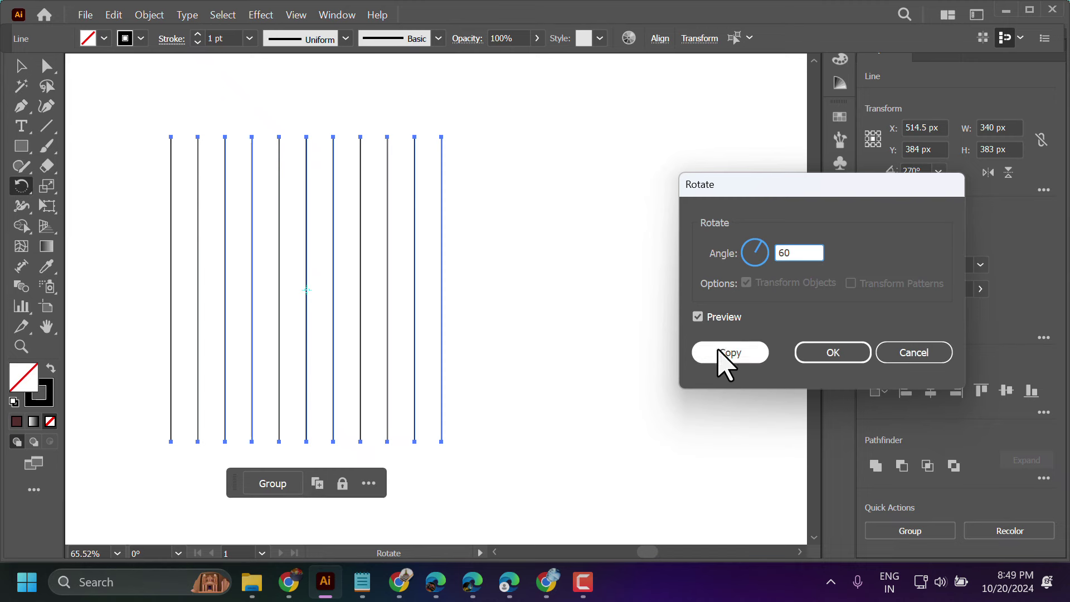
pyautogui.press('Tab')
pyautogui.click(698, 317)
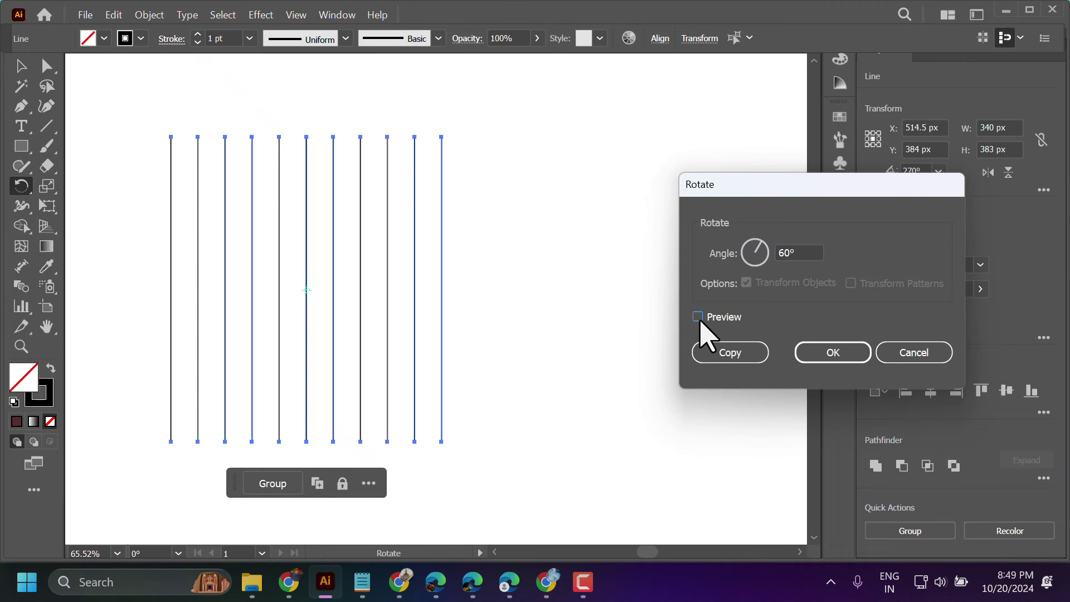
pyautogui.click(699, 318)
pyautogui.click(714, 357)
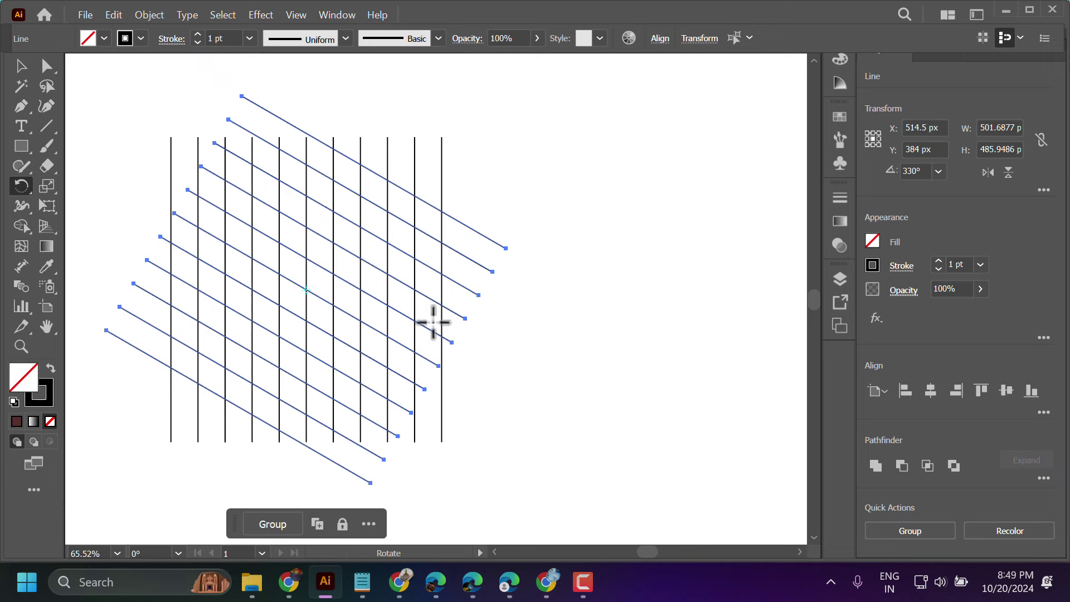
# Step: Add a second copy rotated the opposite way, then select the whole grid
pyautogui.doubleClick(21, 187)
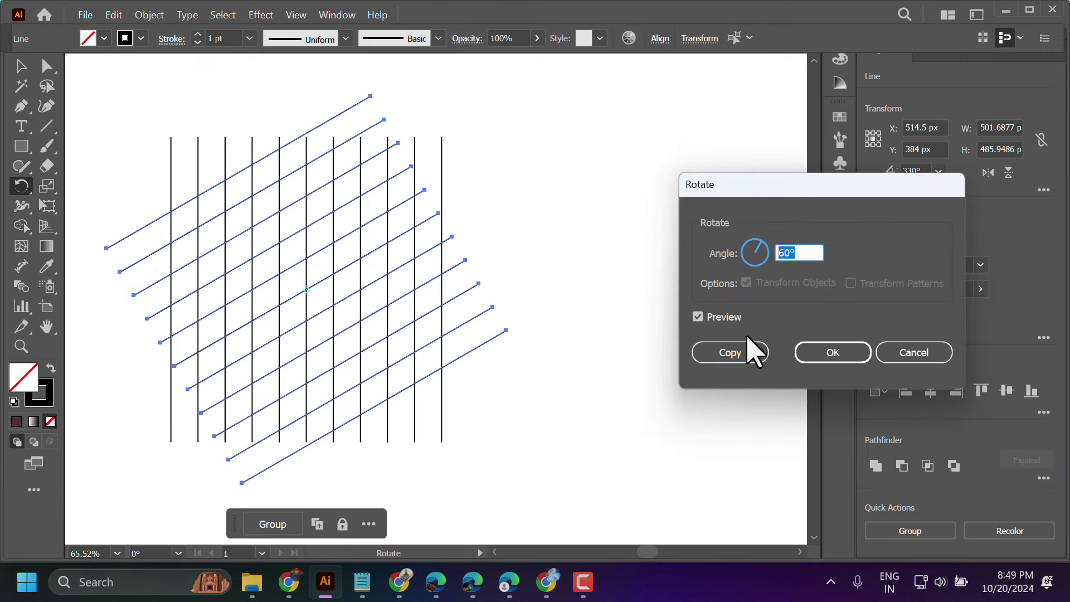
pyautogui.click(728, 357)
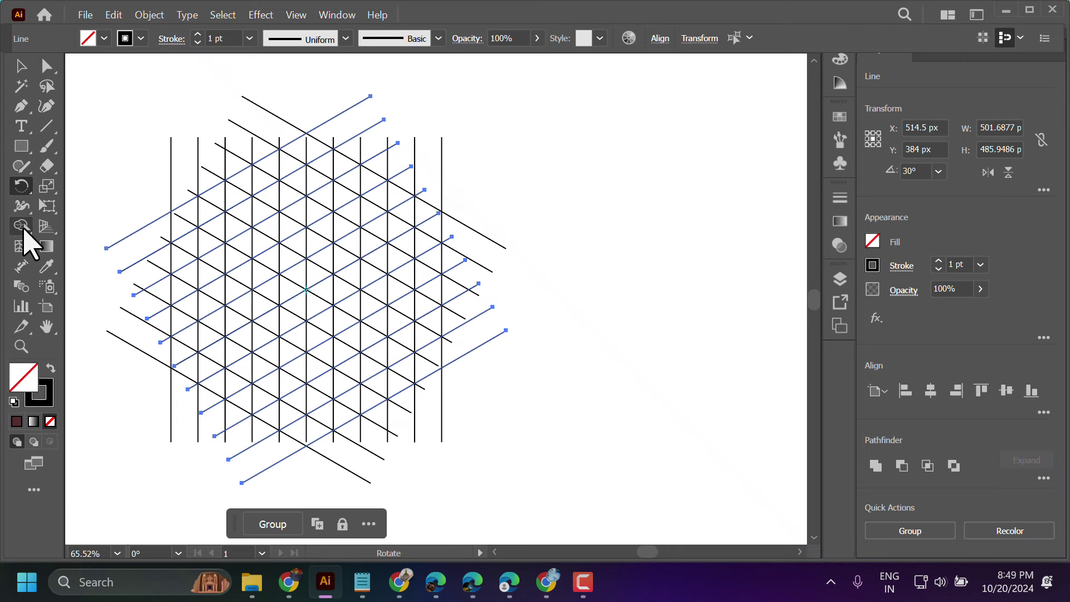
pyautogui.click(21, 66)
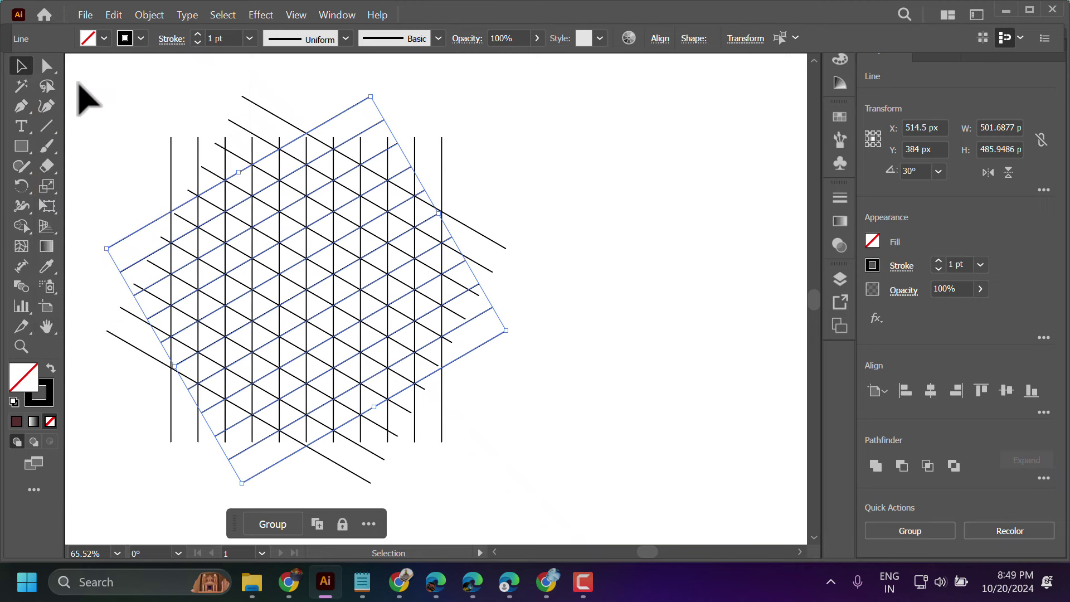
pyautogui.moveTo(70, 68); pyautogui.dragTo(567, 495)
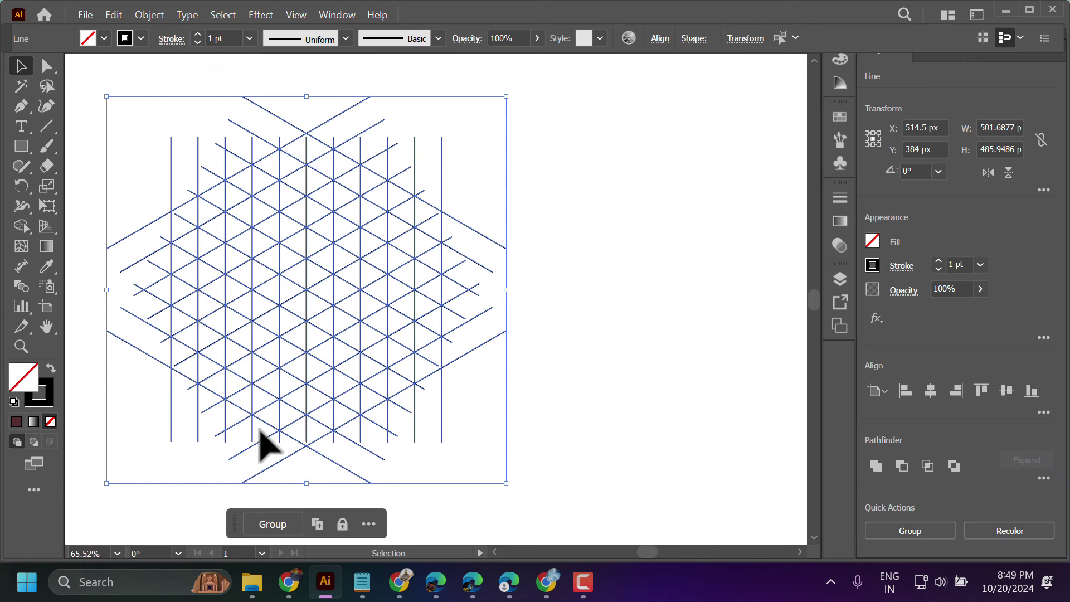
pyautogui.hotkey('shift', 'm')
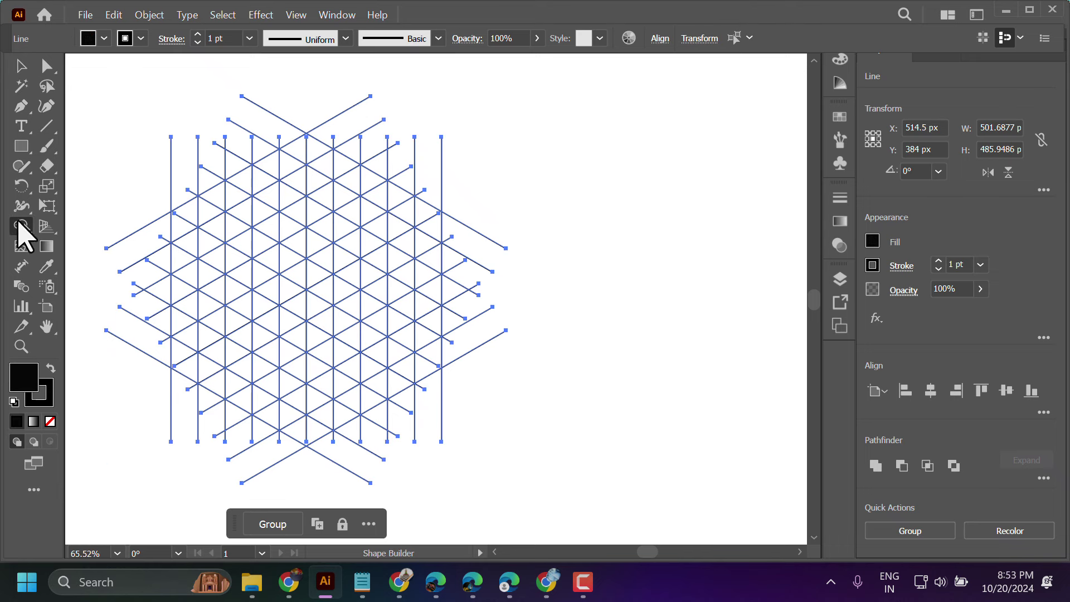
# Step: Merge grid triangles into black M and C bars and the top parallelogram, filling two small triangles
pyautogui.moveTo(191, 380); pyautogui.dragTo(182, 218)
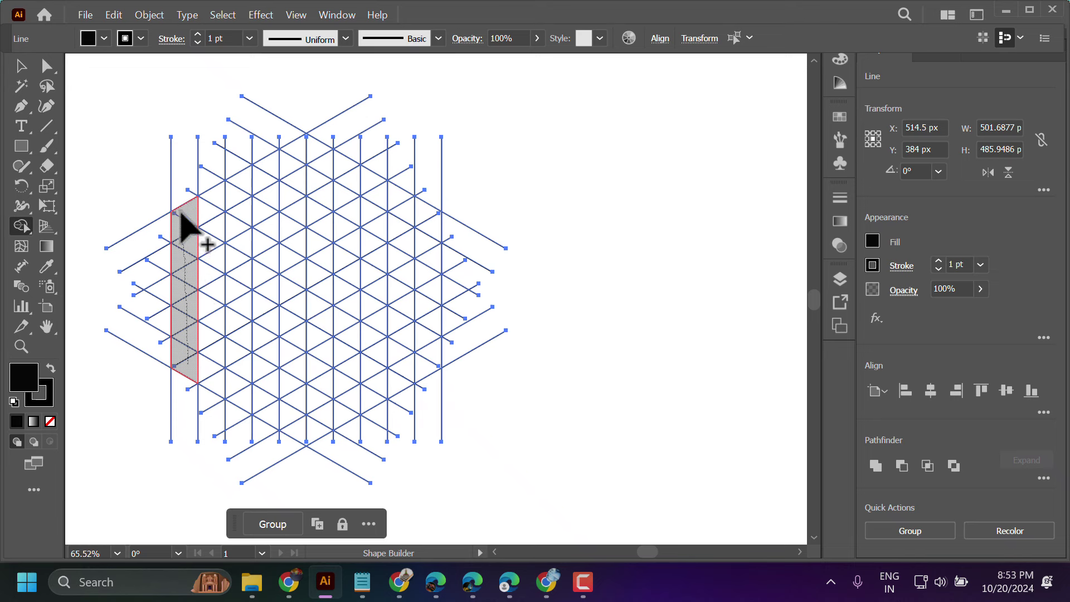
pyautogui.moveTo(185, 211)
pyautogui.mouseDown()
pyautogui.moveTo(232, 234)
pyautogui.moveTo(236, 379)
pyautogui.moveTo(237, 249)
pyautogui.moveTo(282, 268)
pyautogui.moveTo(286, 407)
pyautogui.mouseUp()
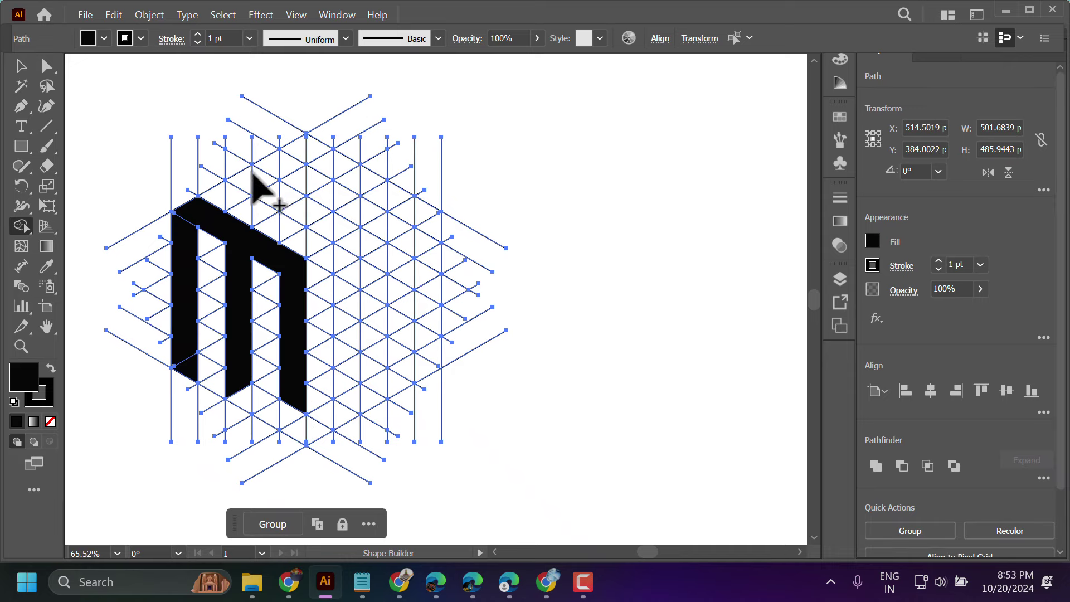
pyautogui.moveTo(245, 177); pyautogui.dragTo(339, 230)
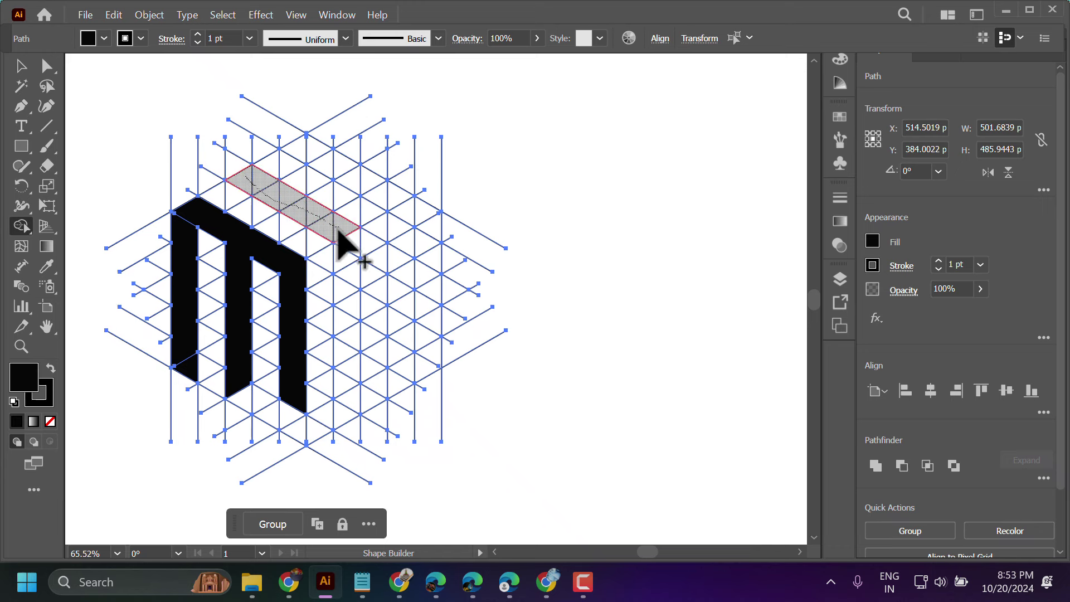
pyautogui.moveTo(338, 229)
pyautogui.mouseDown()
pyautogui.moveTo(336, 410)
pyautogui.moveTo(346, 420)
pyautogui.moveTo(355, 403)
pyautogui.moveTo(396, 401)
pyautogui.moveTo(428, 375)
pyautogui.moveTo(427, 301)
pyautogui.moveTo(430, 310)
pyautogui.mouseUp()
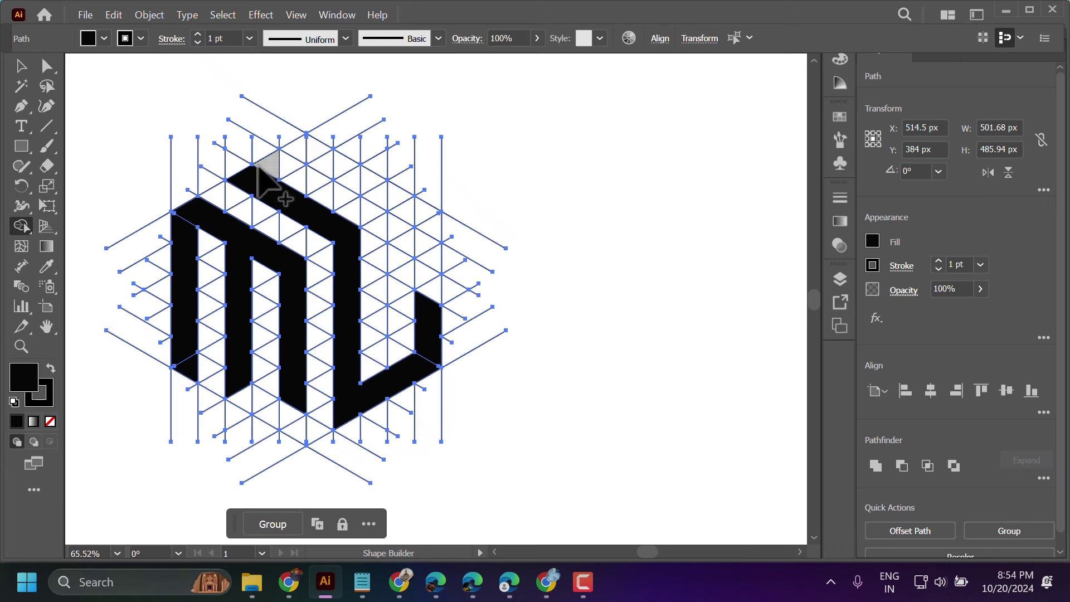
pyautogui.moveTo(257, 166)
pyautogui.mouseDown()
pyautogui.moveTo(306, 160)
pyautogui.moveTo(361, 180)
pyautogui.moveTo(417, 221)
pyautogui.moveTo(429, 258)
pyautogui.mouseUp()
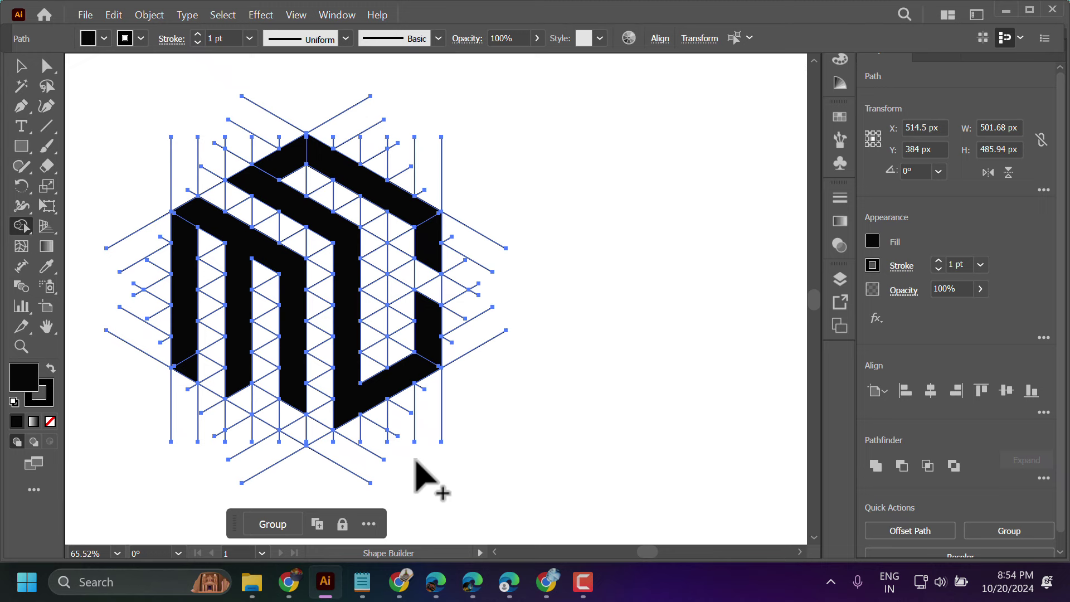
pyautogui.click(243, 403)
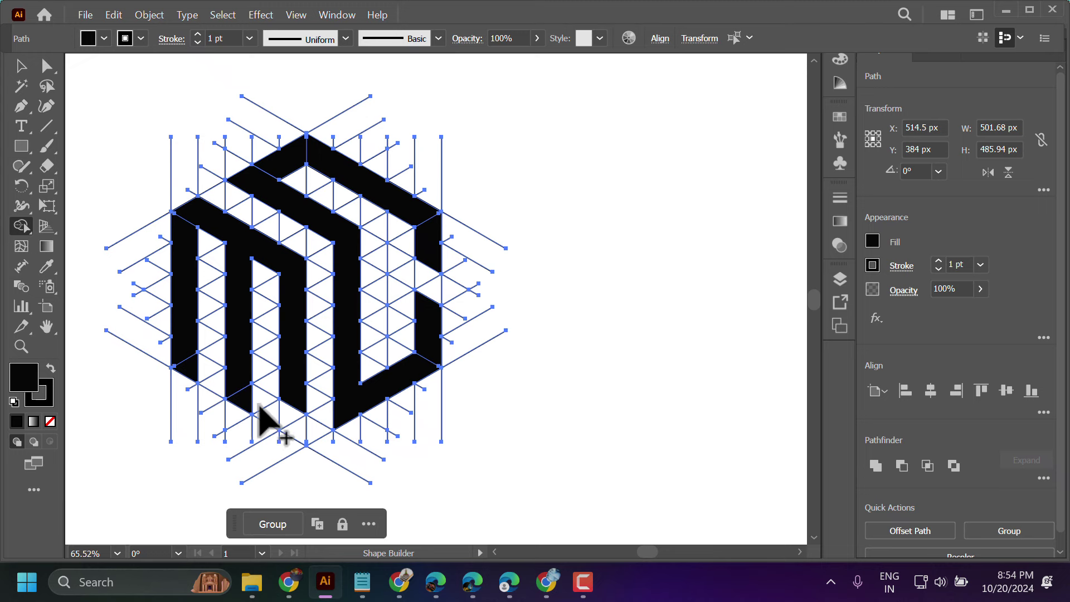
pyautogui.click(292, 422)
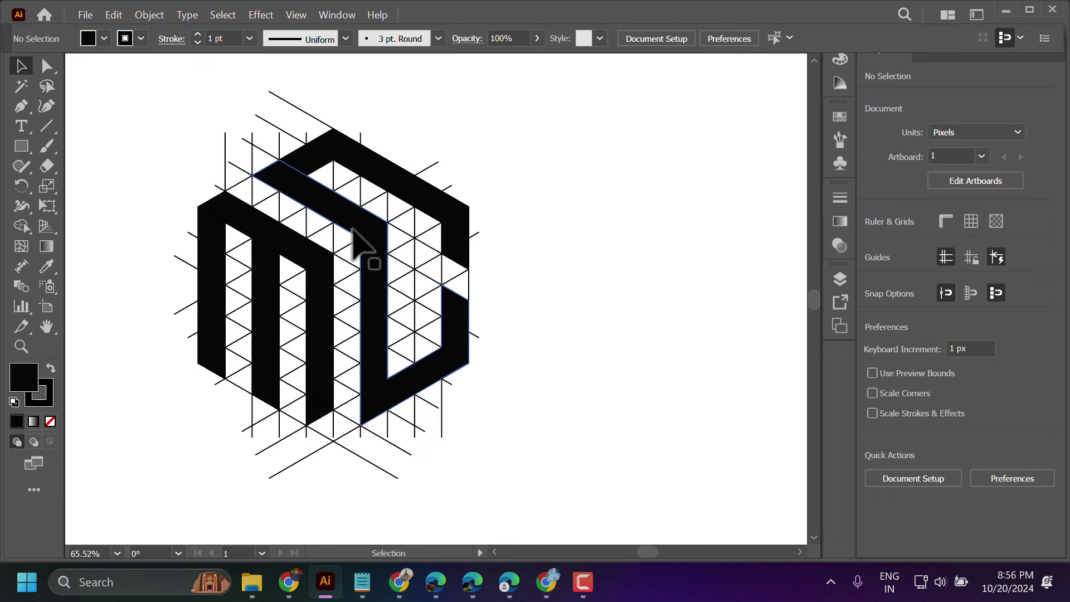
# Step: Select all black logo shapes with the Magic Wand and paste a duplicate of them
pyautogui.rightClick(352, 230)
pyautogui.click(697, 314)
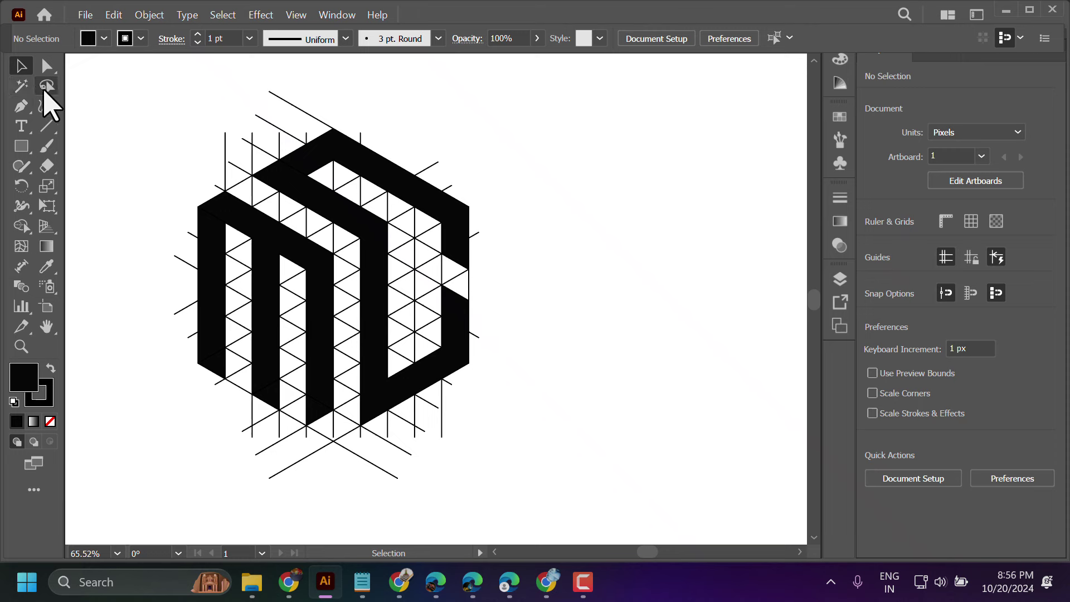
pyautogui.click(22, 88)
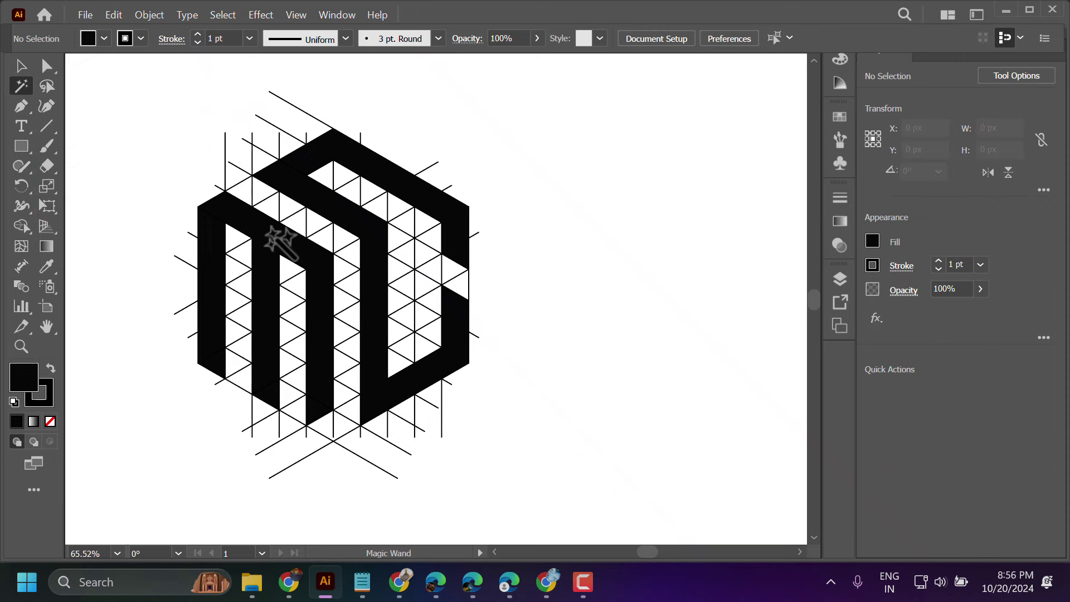
pyautogui.click(267, 234)
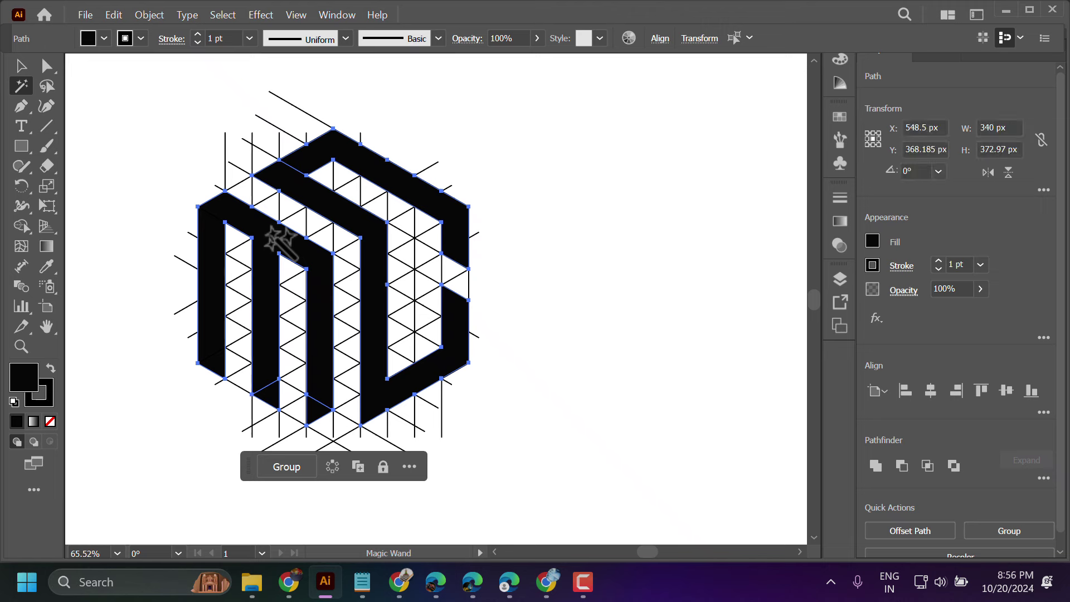
pyautogui.press('ctrl')
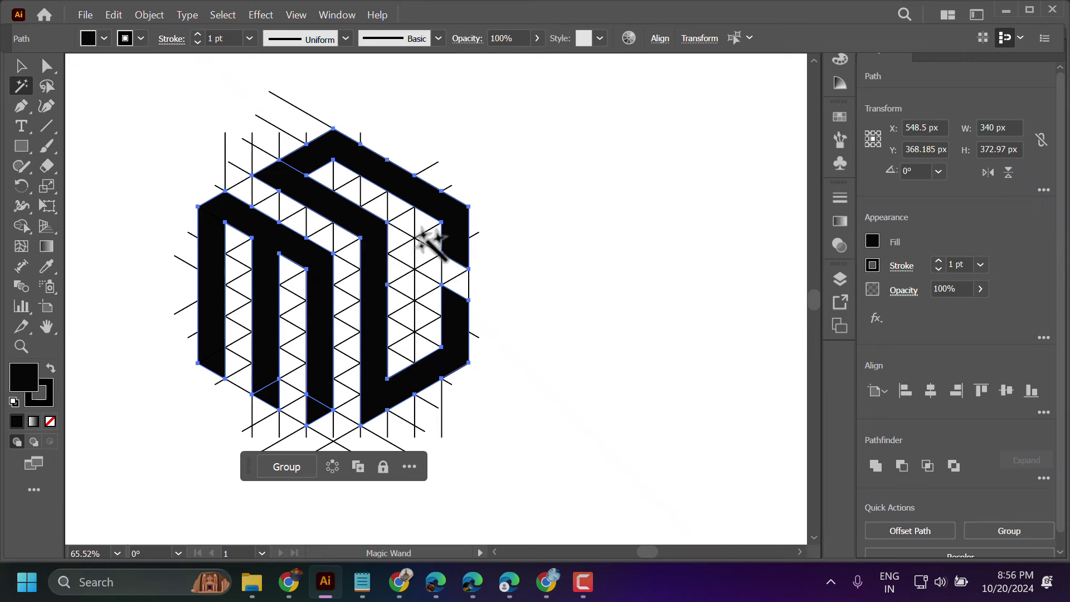
pyautogui.rightClick(611, 226)
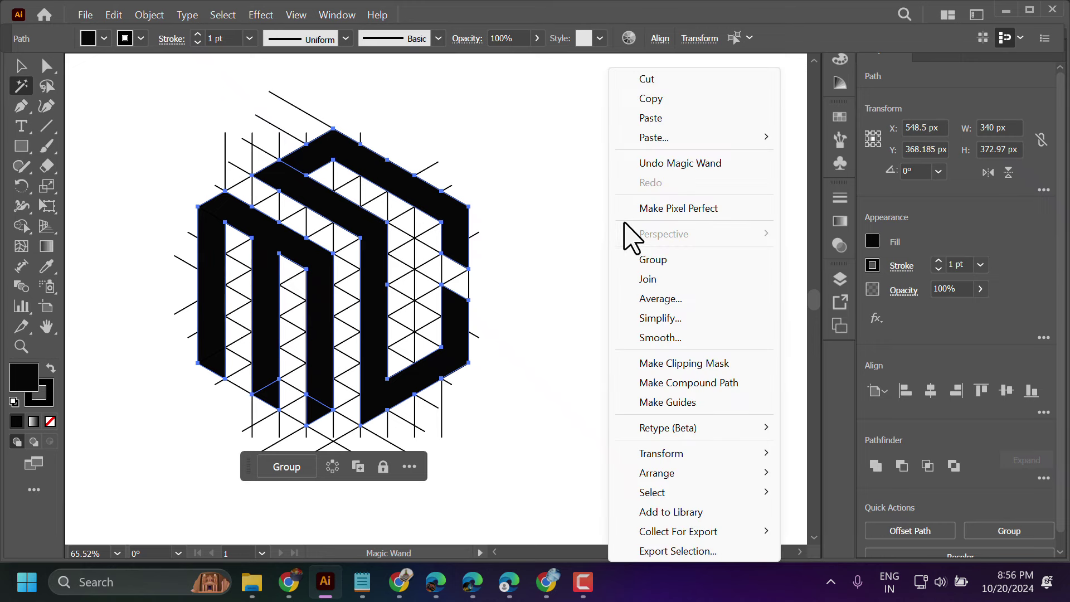
pyautogui.click(655, 118)
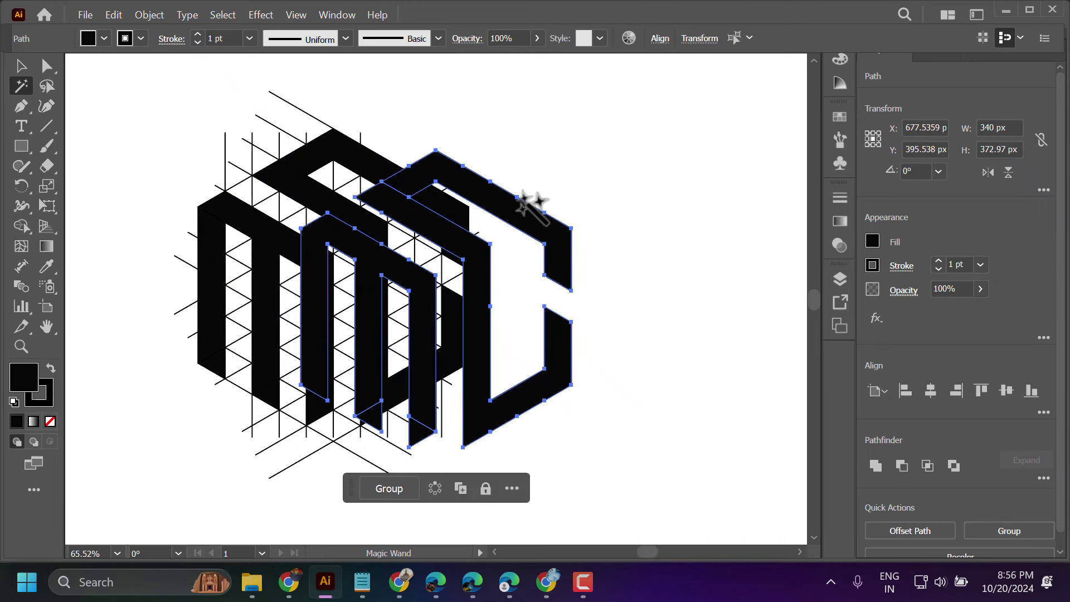
pyautogui.click(22, 66)
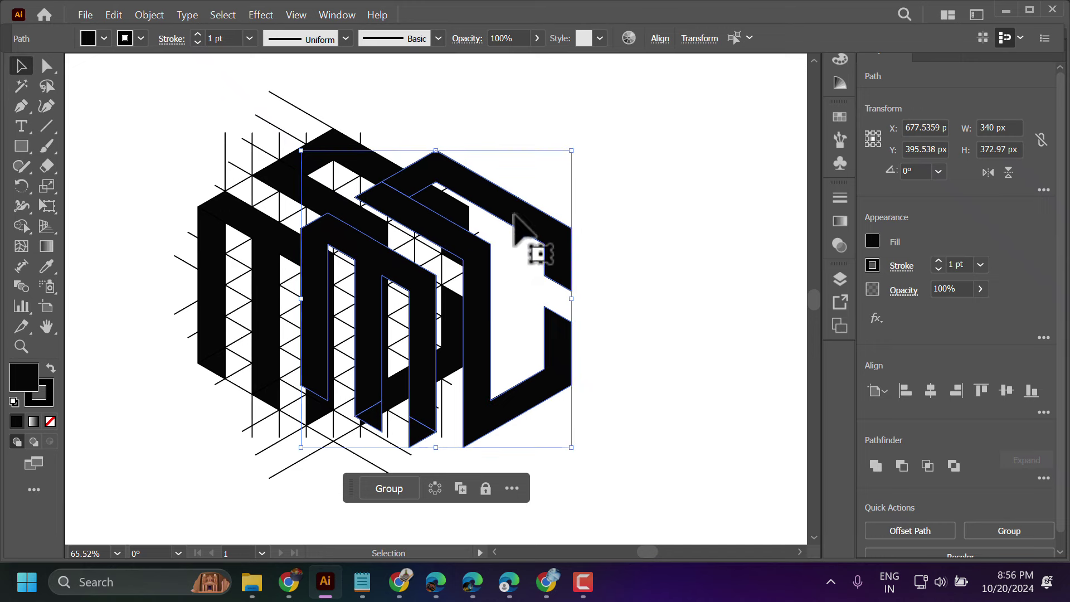
# Step: Move the duplicate right, then delete the gridded original and the stray leftover lines
pyautogui.moveTo(514, 214); pyautogui.dragTo(704, 219)
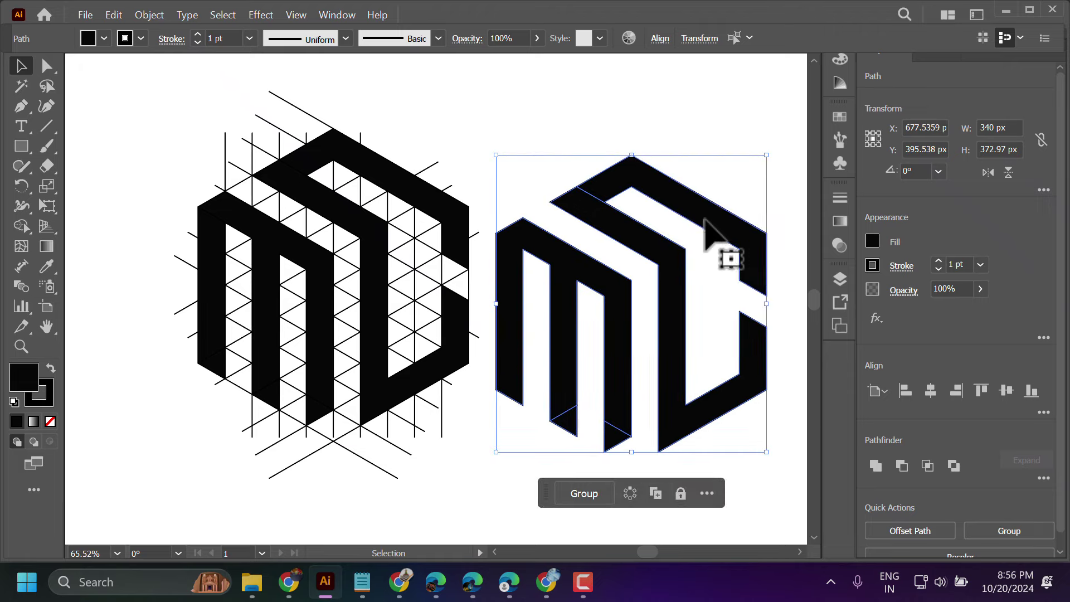
pyautogui.moveTo(165, 142); pyautogui.dragTo(413, 455)
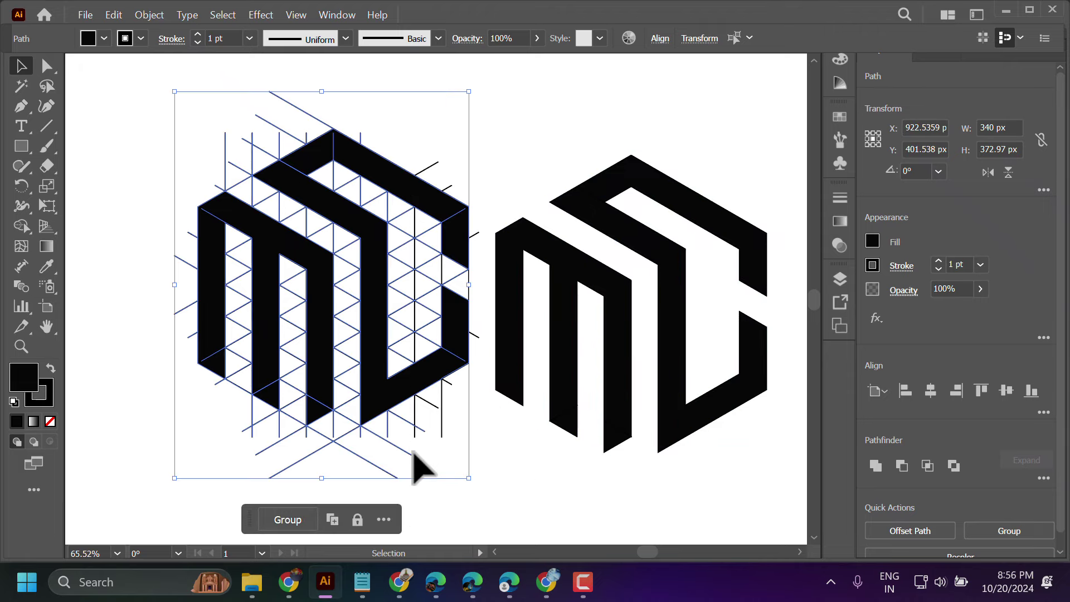
pyautogui.press('Delete')
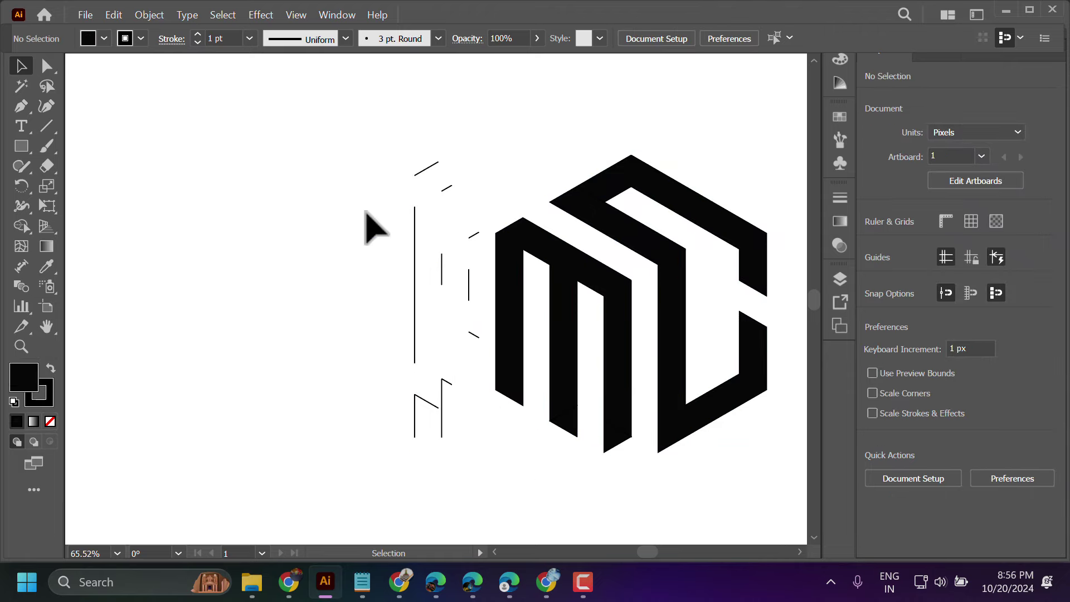
pyautogui.moveTo(348, 154)
pyautogui.mouseDown()
pyautogui.moveTo(454, 464)
pyautogui.moveTo(483, 488)
pyautogui.mouseUp()
pyautogui.press('Delete')
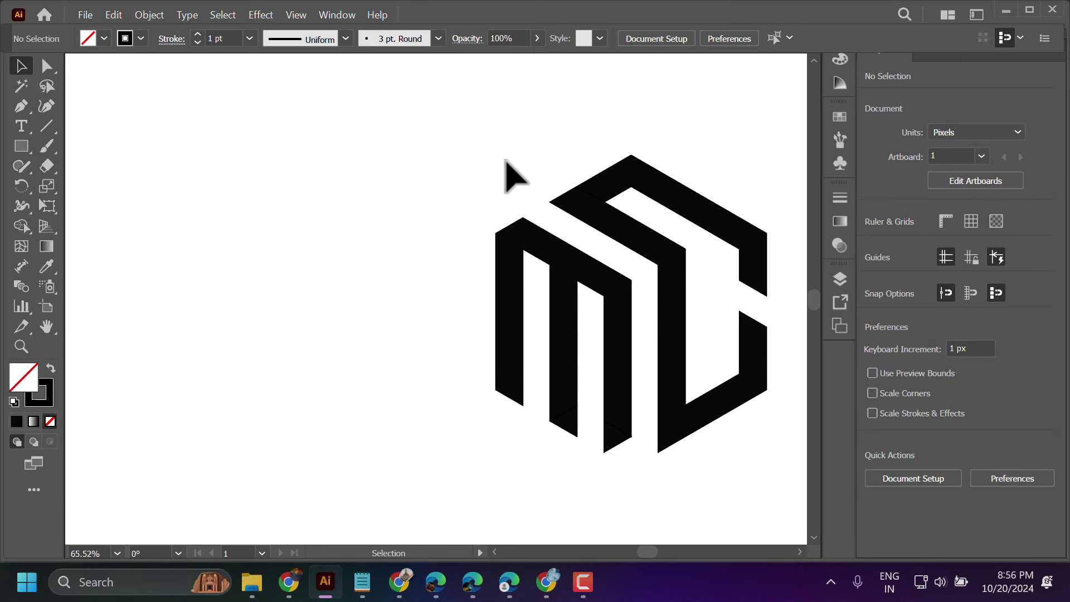
# Step: Move the clean logo left and up on the artboard and group its pieces into one object
pyautogui.moveTo(478, 140); pyautogui.dragTo(756, 455)
pyautogui.moveTo(624, 337); pyautogui.dragTo(379, 290)
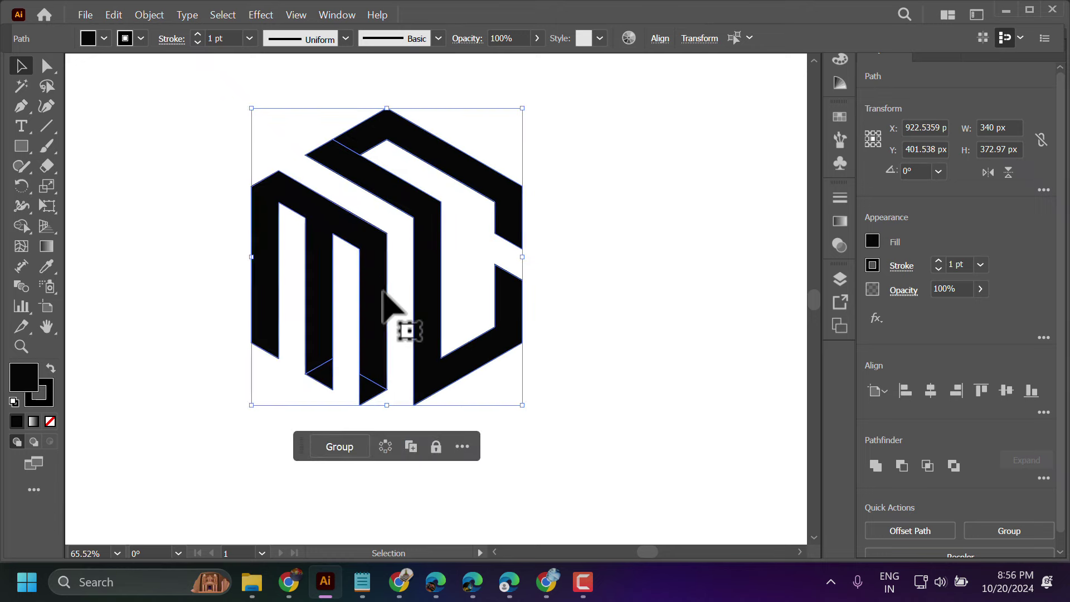
pyautogui.click(636, 305)
pyautogui.moveTo(161, 85); pyautogui.dragTo(599, 471)
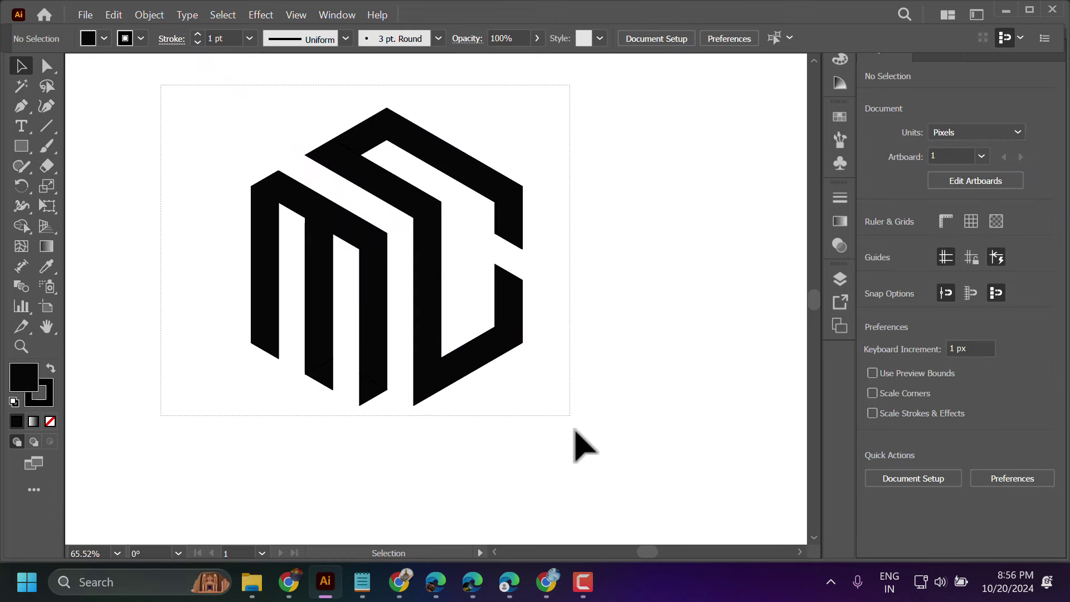
pyautogui.click(353, 449)
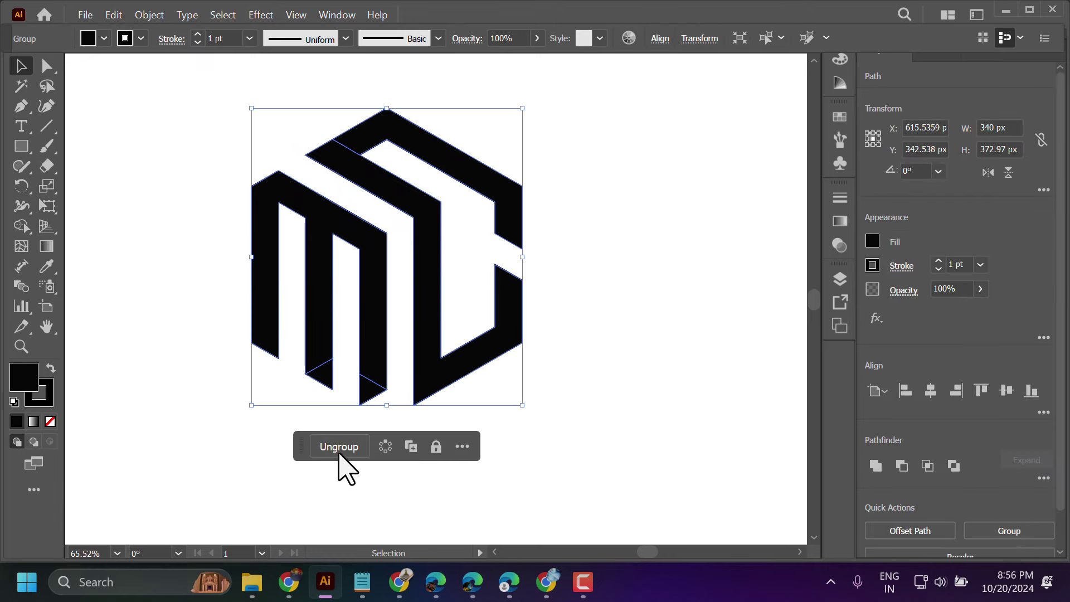
pyautogui.click(606, 360)
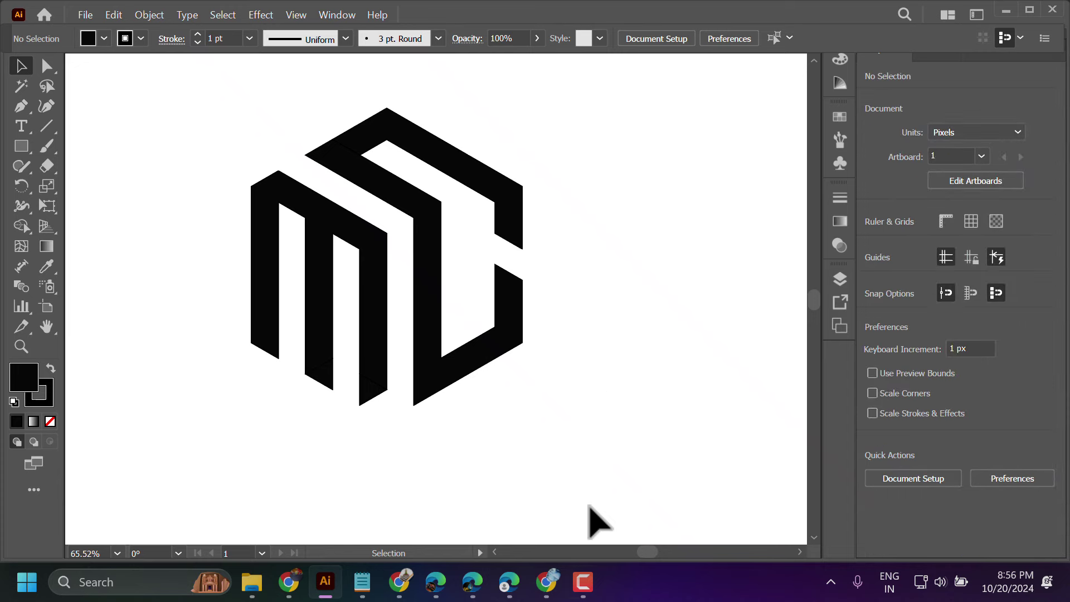
pyautogui.click(583, 581)
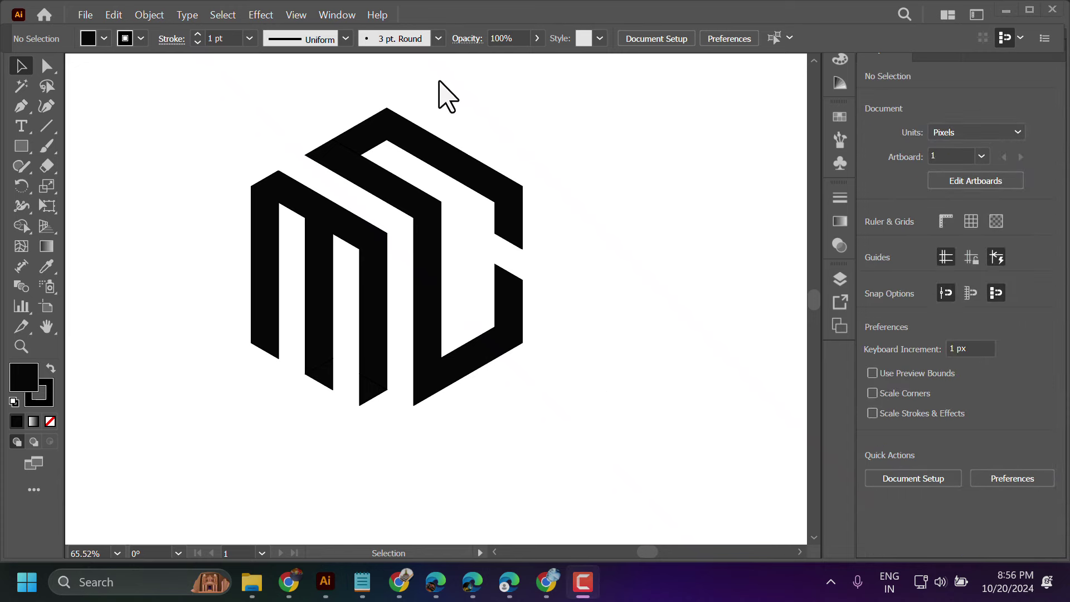